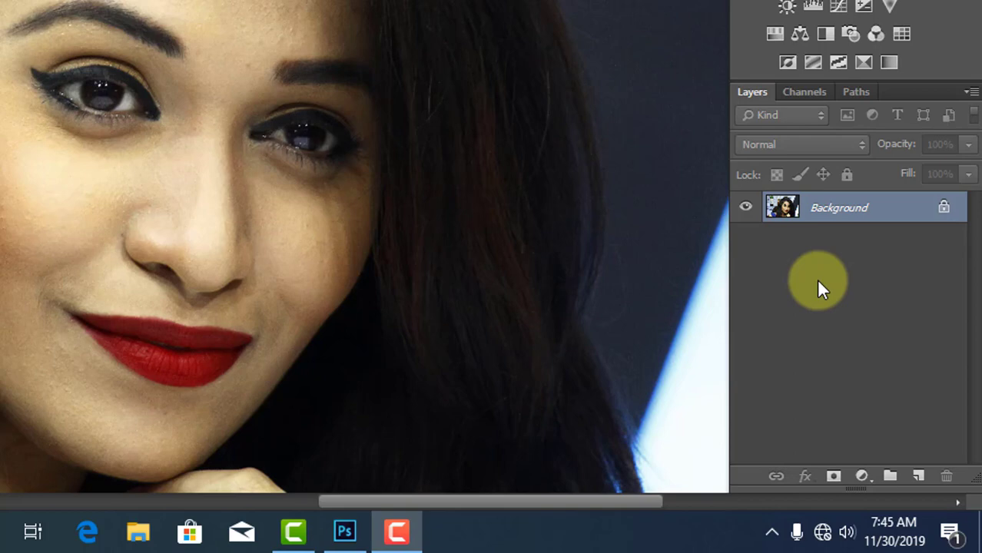
Duplicate the Background twice with Ctrl+J, creating Layer 1 and Layer 1 copy.
key("ctrl+j")
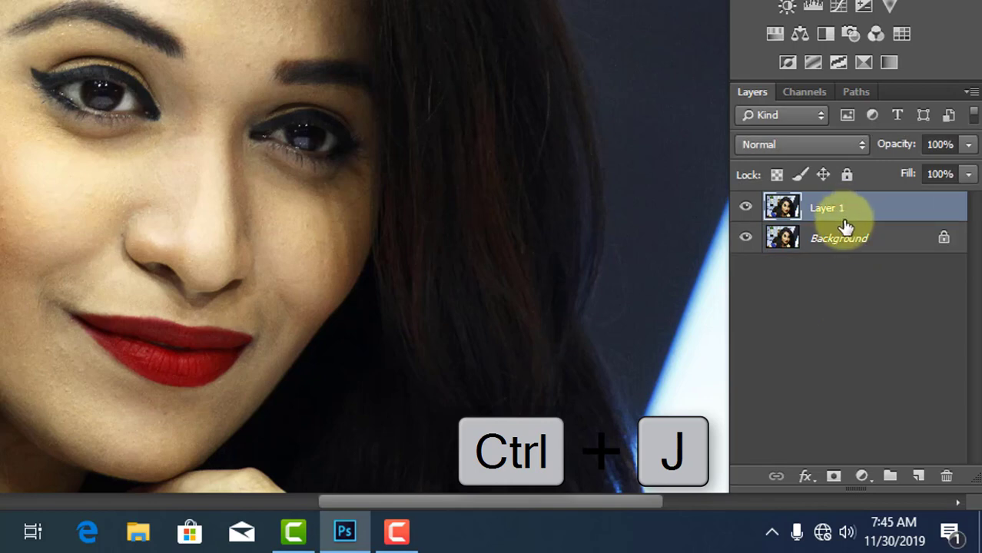
key("ctrl+j")
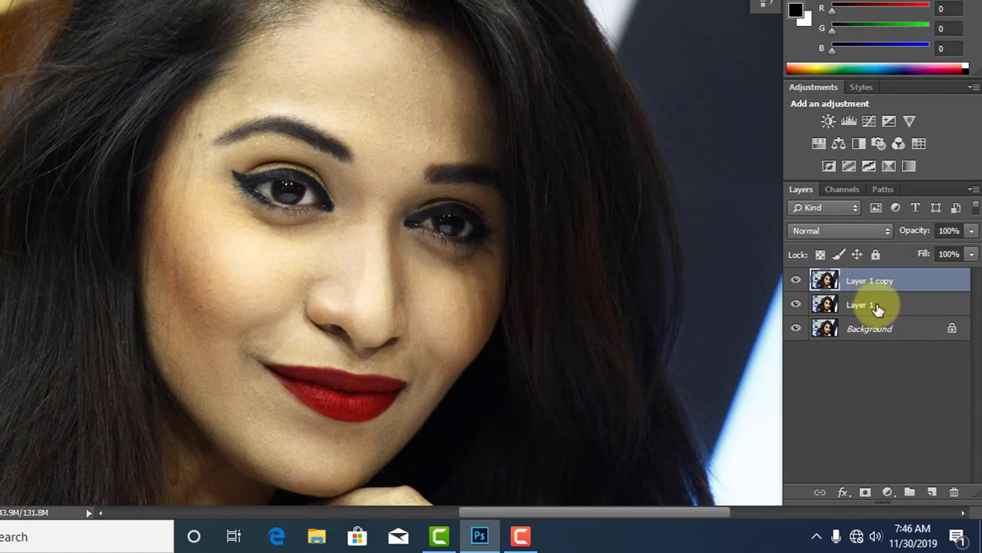
Convert Layer 1 and Layer 1 copy into smart objects, then reselect Layer 1.
left_click(877, 307)
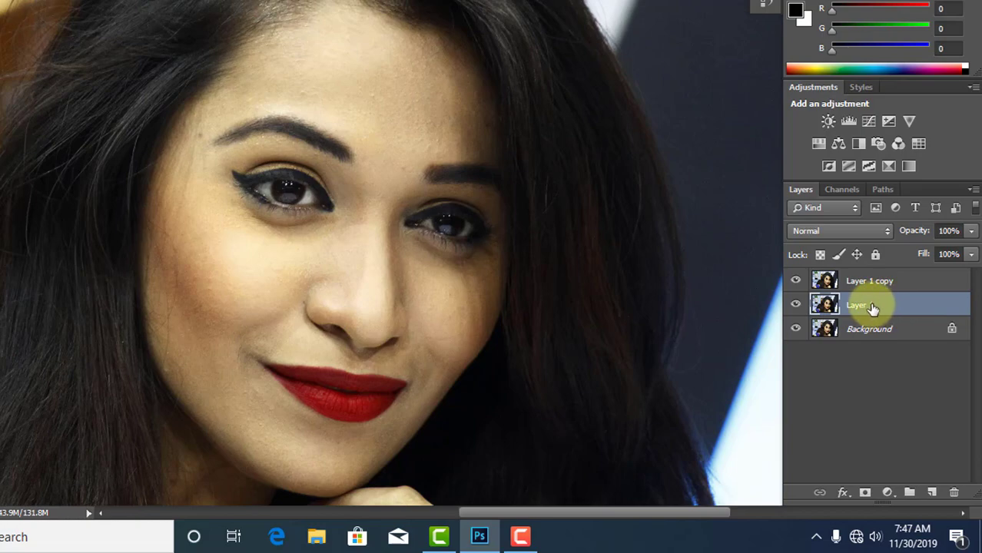
right_click(872, 308)
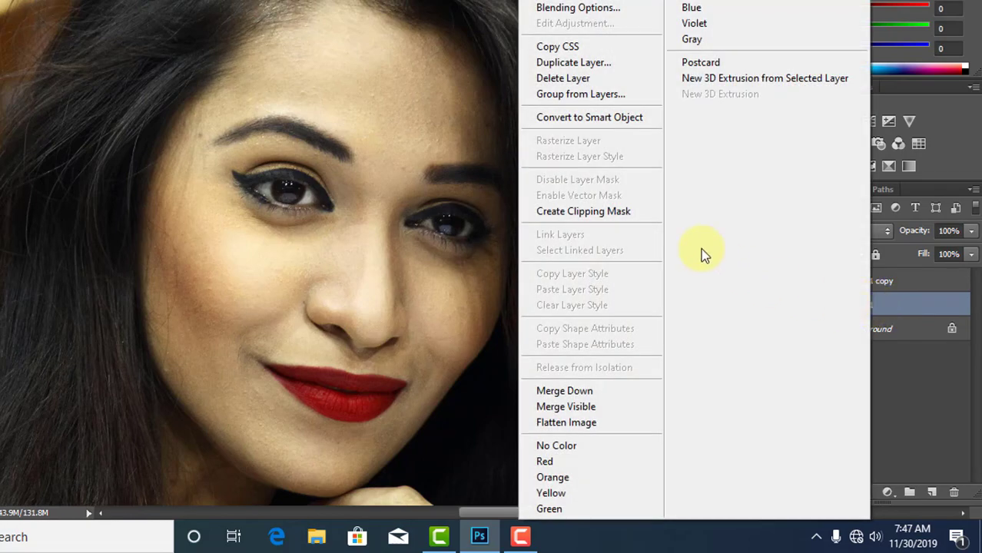
left_click(624, 123)
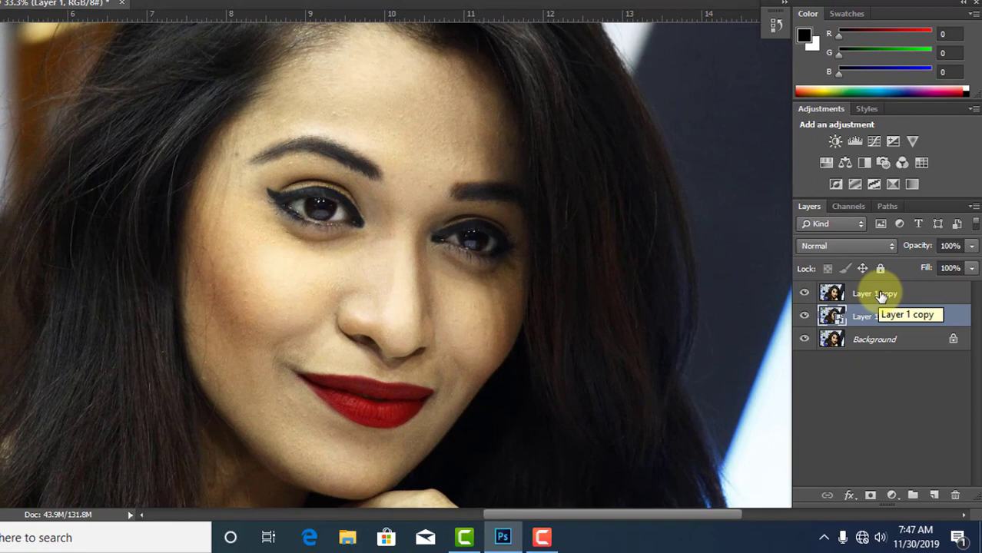
left_click(883, 295)
right_click(883, 297)
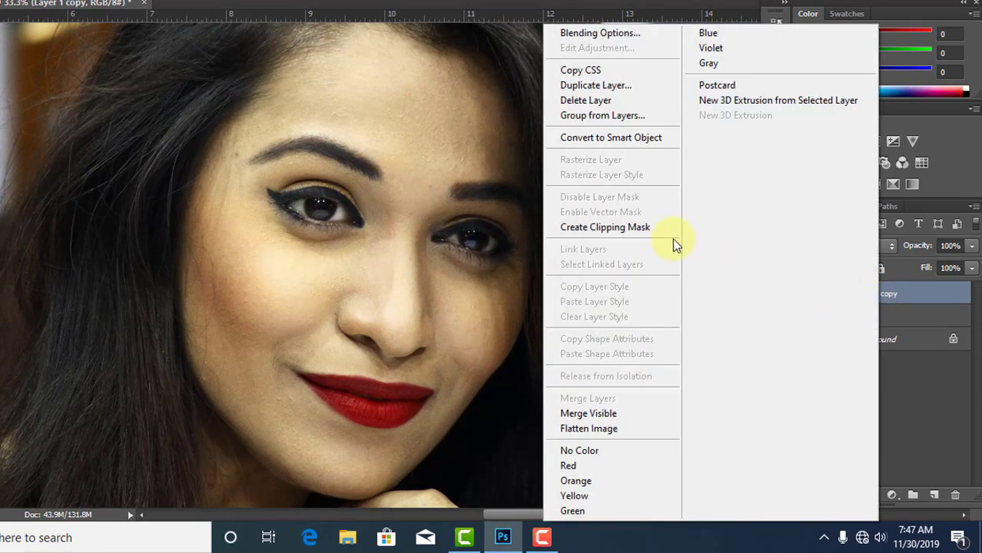
left_click(639, 139)
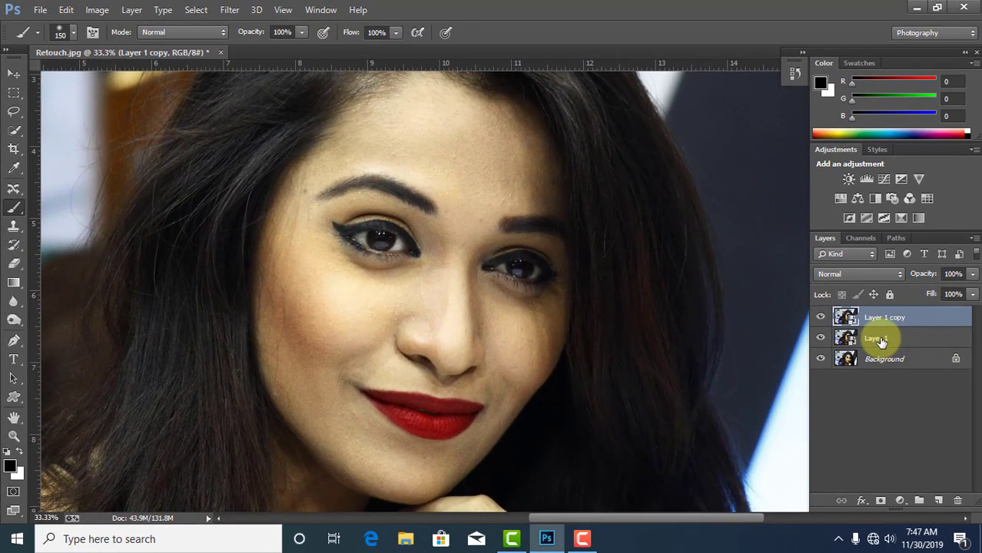
left_click(865, 320)
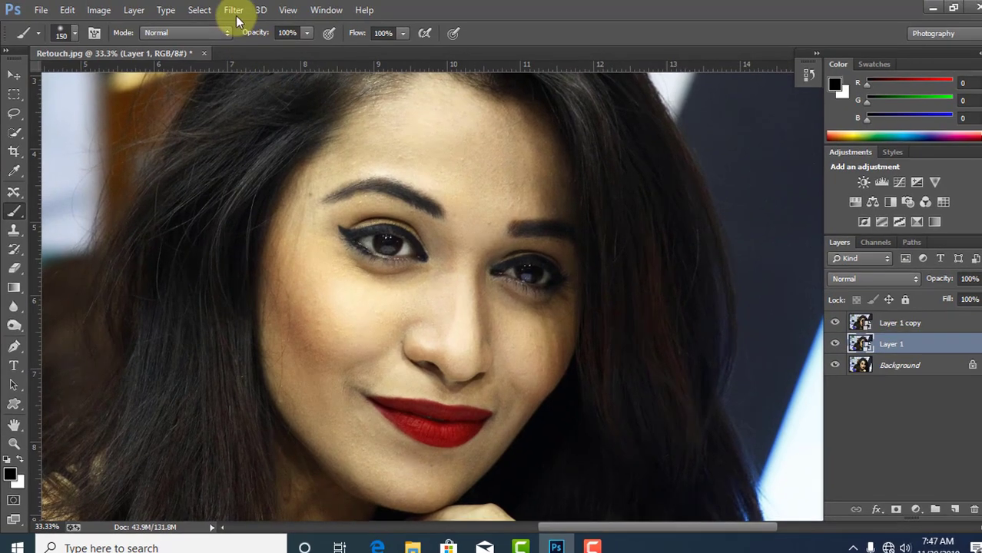
left_click(231, 9)
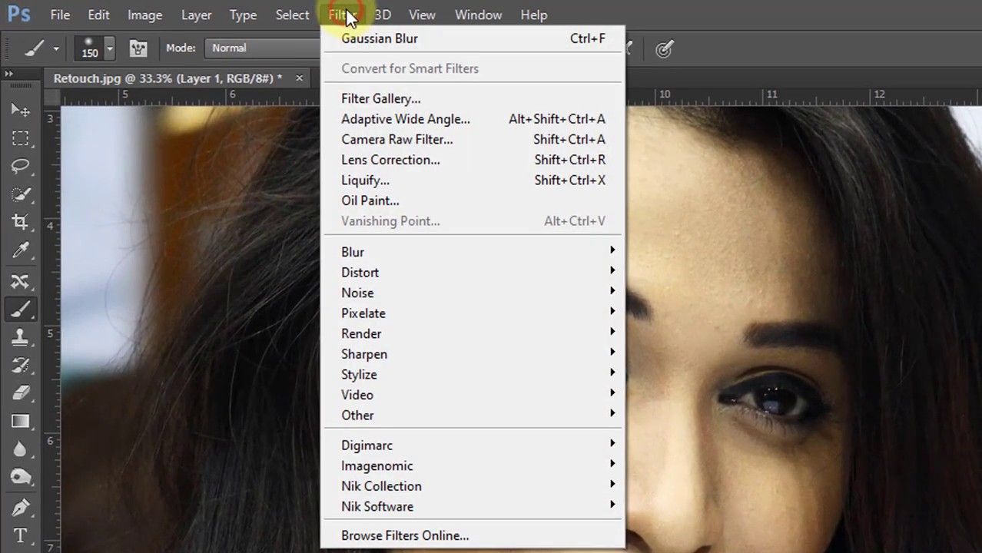
mouse_move(399, 252)
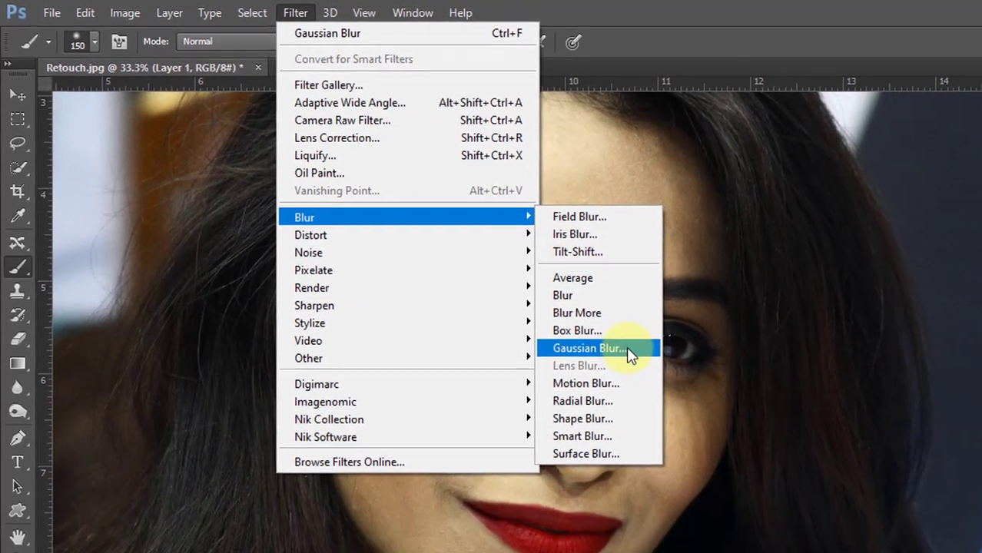
Apply a Gaussian Blur smart filter with a 15.0-pixel radius to Layer 1.
left_click(632, 351)
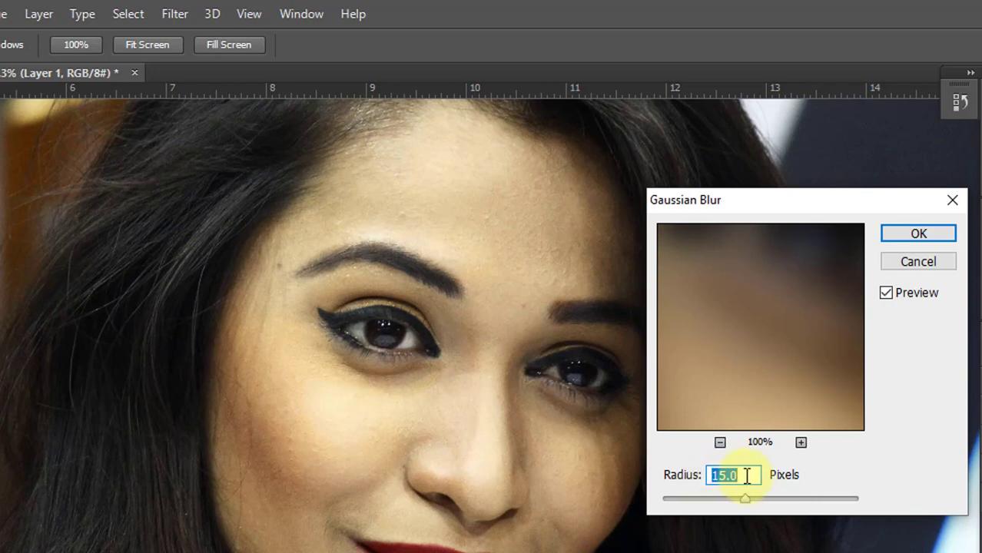
left_click(749, 476)
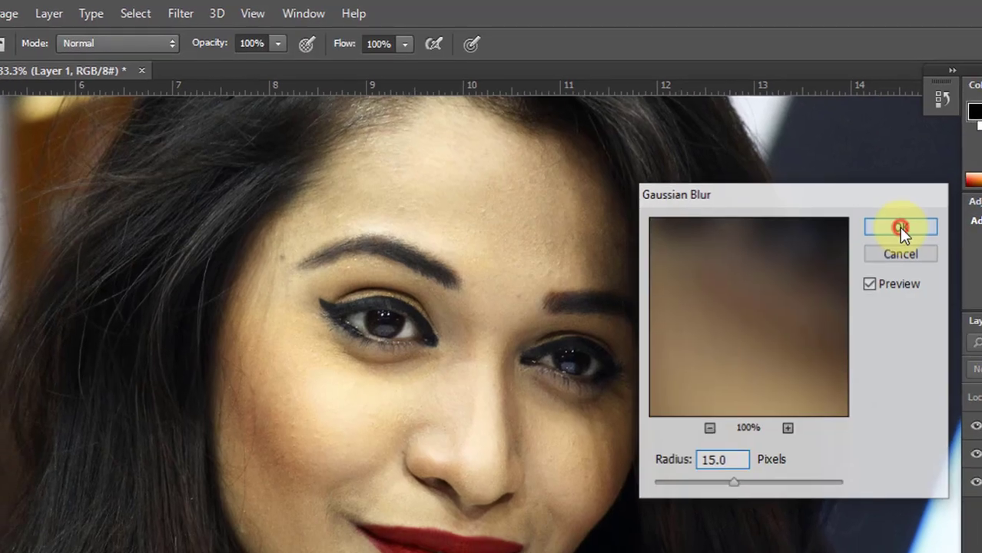
left_click(921, 236)
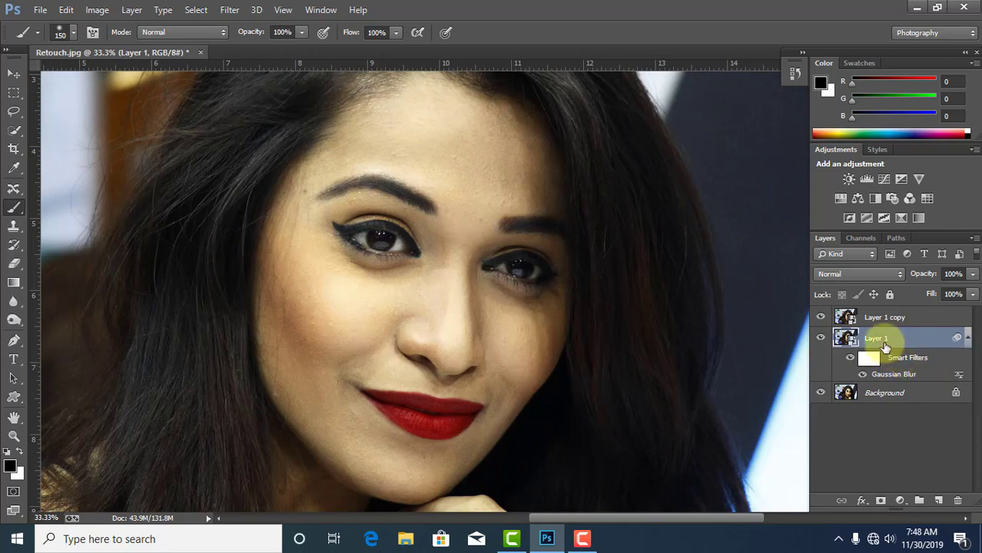
Set Layer 1 copy's blend mode to Vivid Light.
left_click(894, 319)
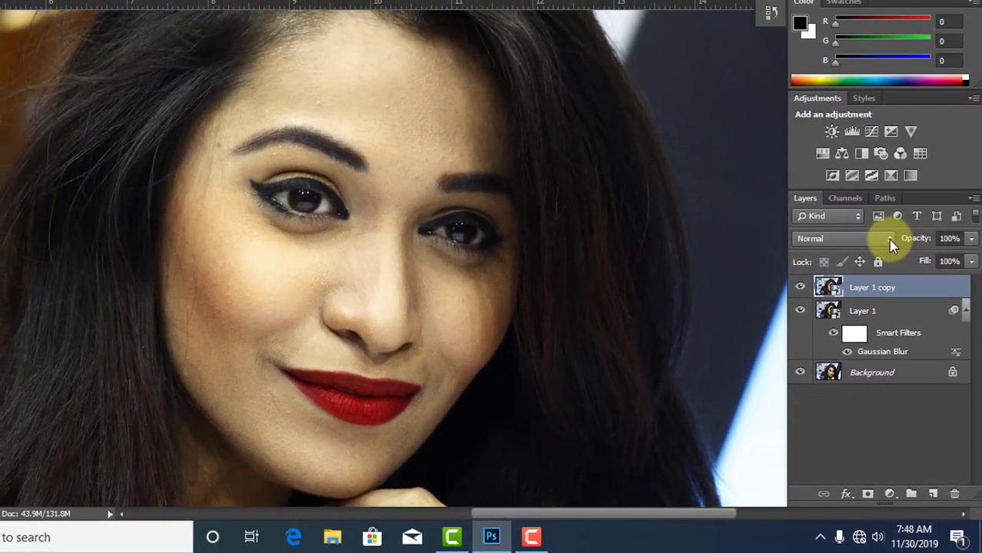
left_click(889, 240)
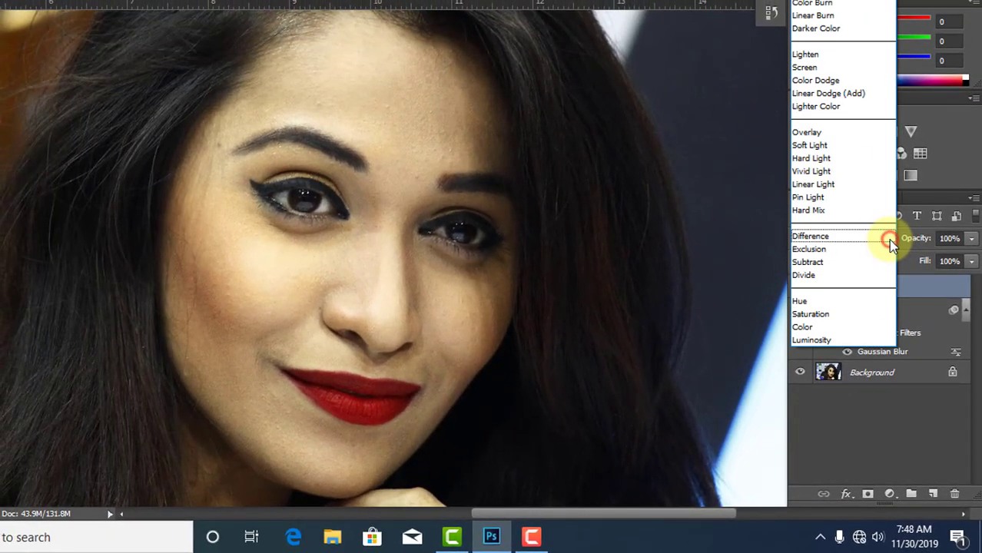
left_click(850, 174)
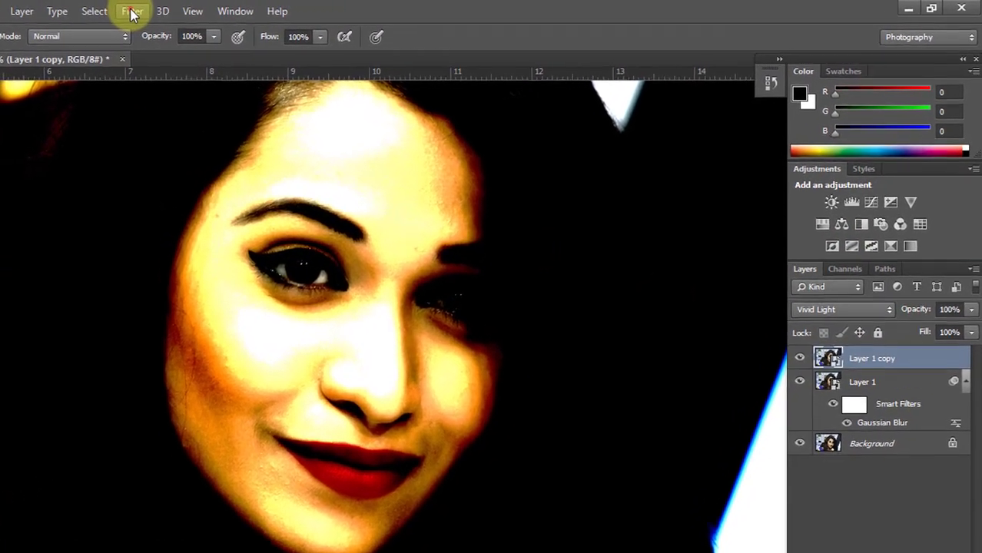
left_click(229, 10)
mouse_move(154, 342)
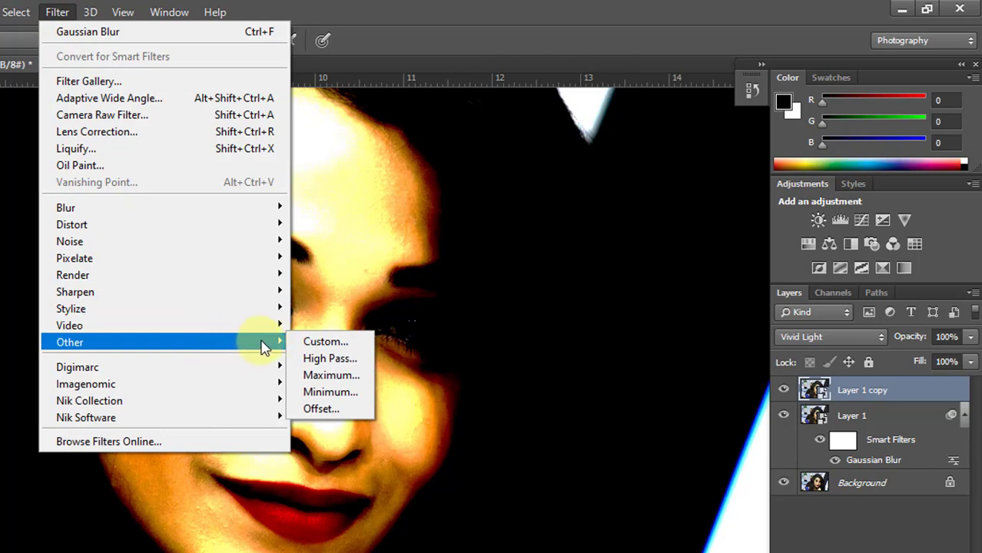
Apply a 3.0-pixel High Pass filter to Layer 1 copy, then select Layer 1.
left_click(339, 359)
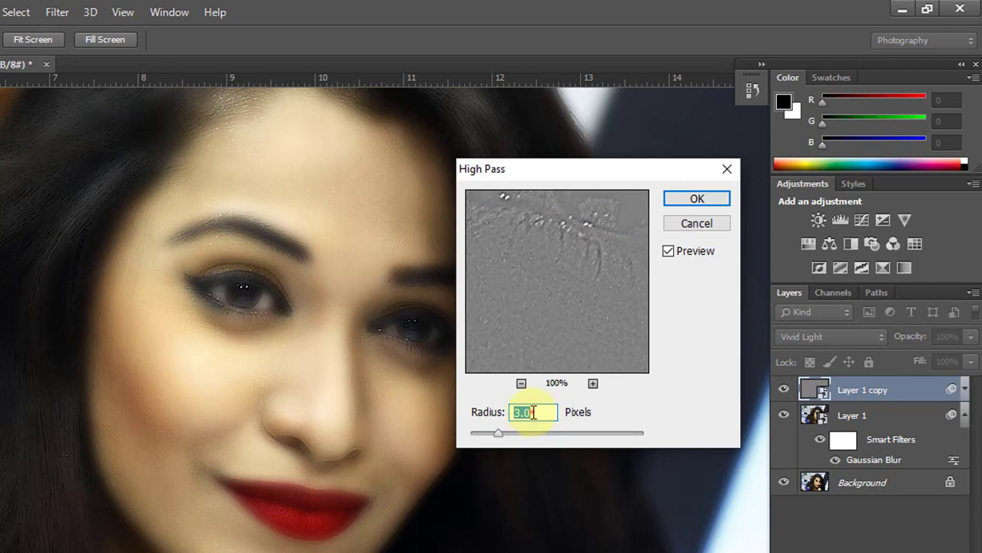
left_click(533, 413)
left_click(697, 201)
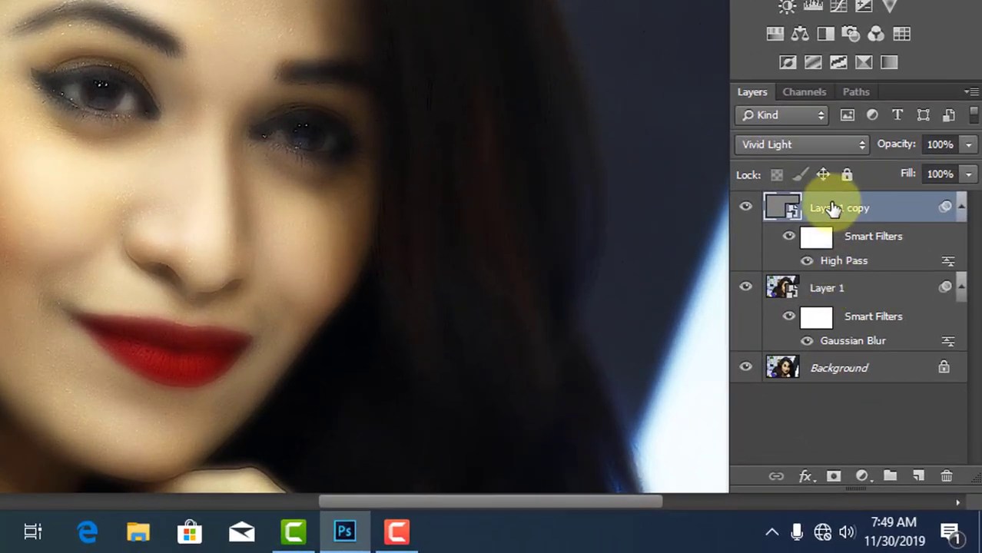
left_click(841, 286)
left_click(852, 208)
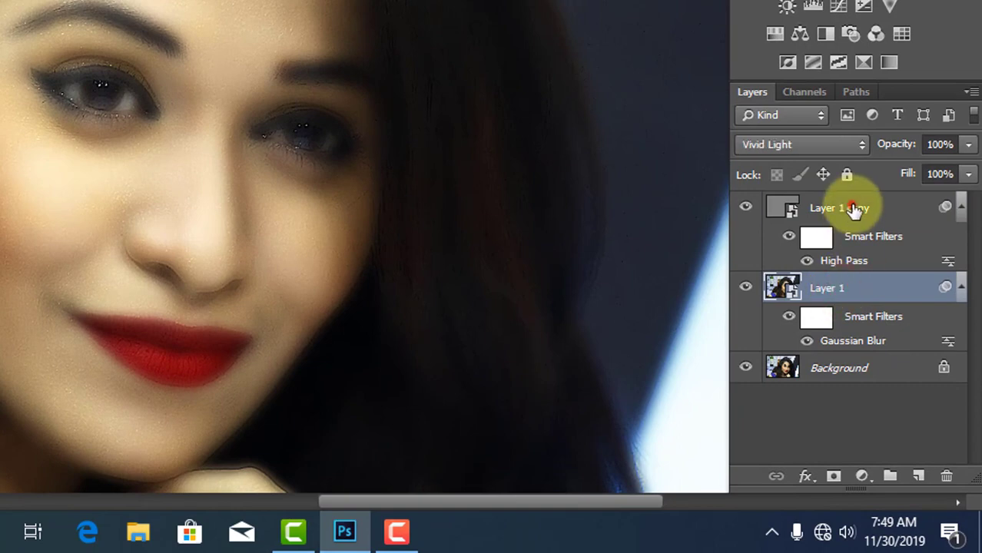
left_click(853, 291)
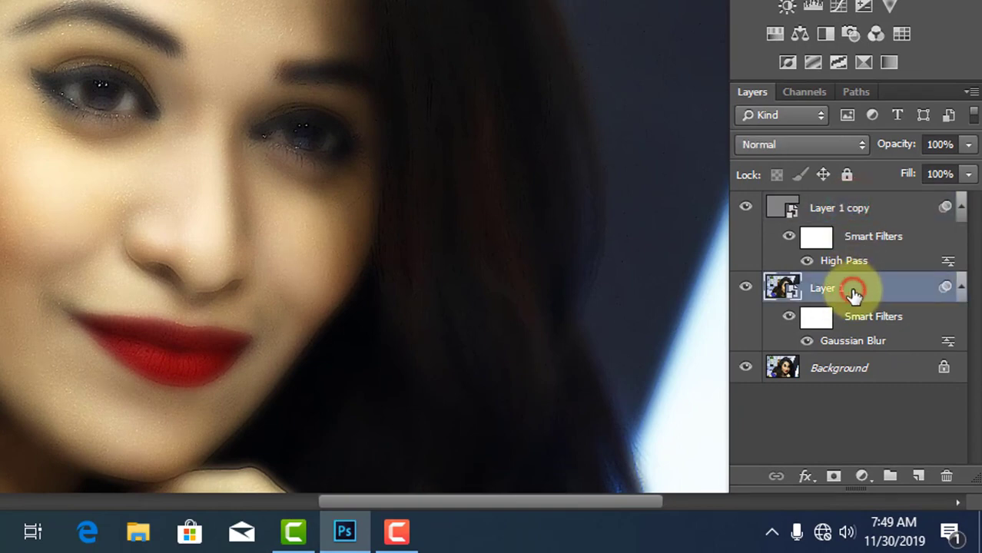
Select Layer 1 and Layer 1 copy together and group them into Group 1.
key("ctrl")
left_click(862, 211, "ctrl")
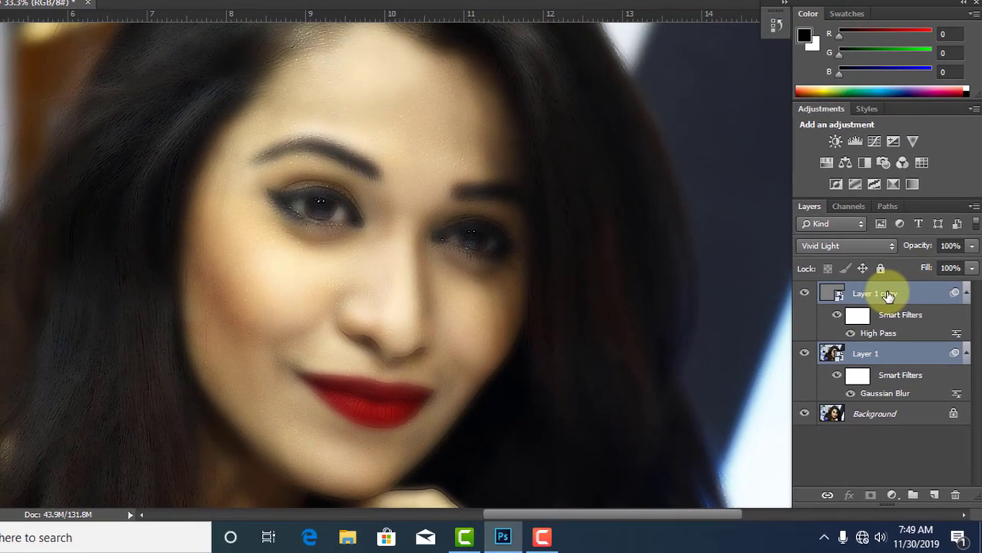
right_click(888, 296)
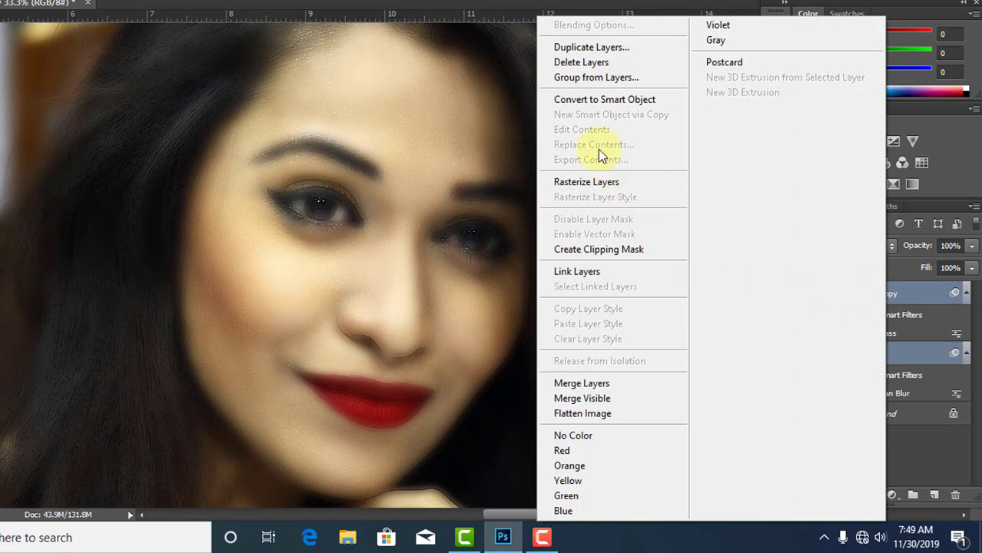
left_click(627, 77)
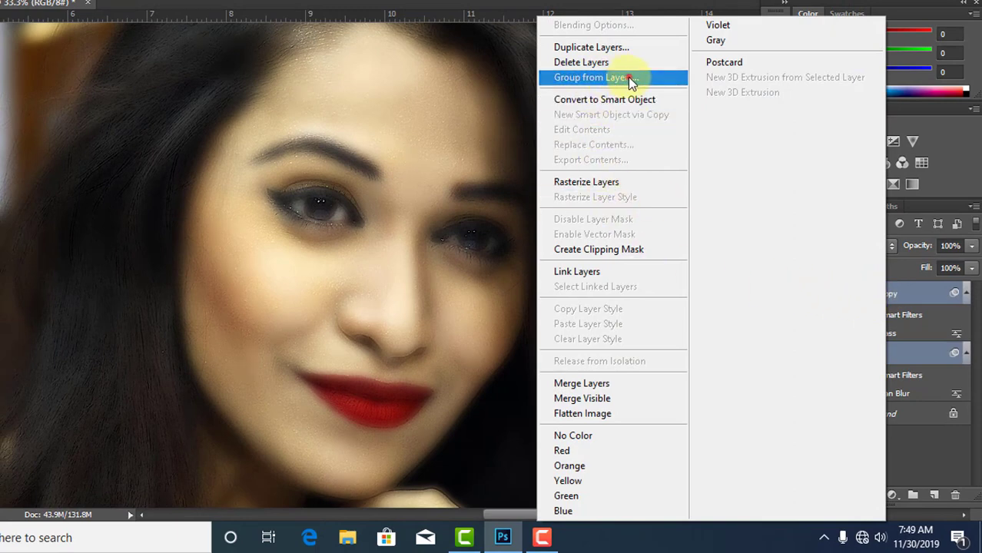
left_click(576, 135)
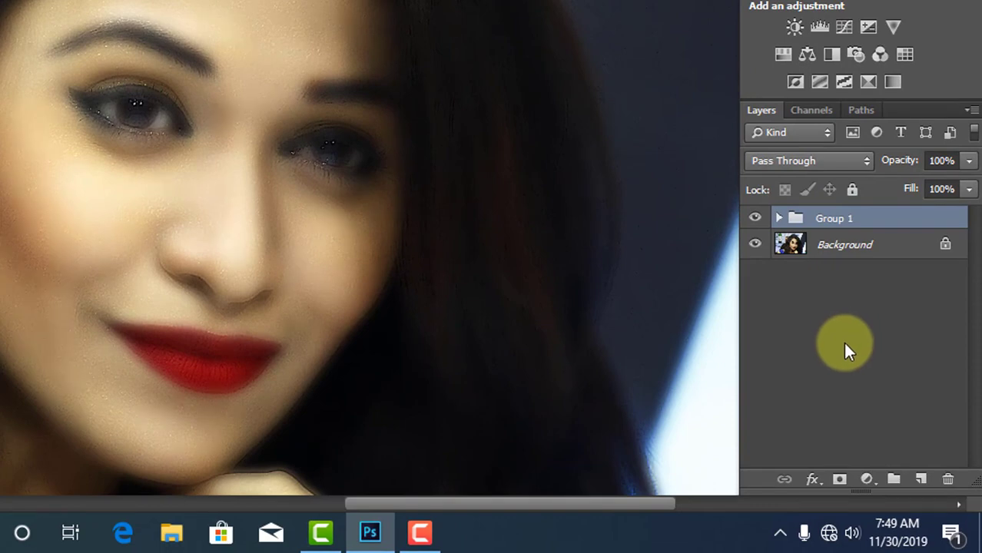
Alt-add a black layer mask to Group 1, hiding the smoothing.
key("alt")
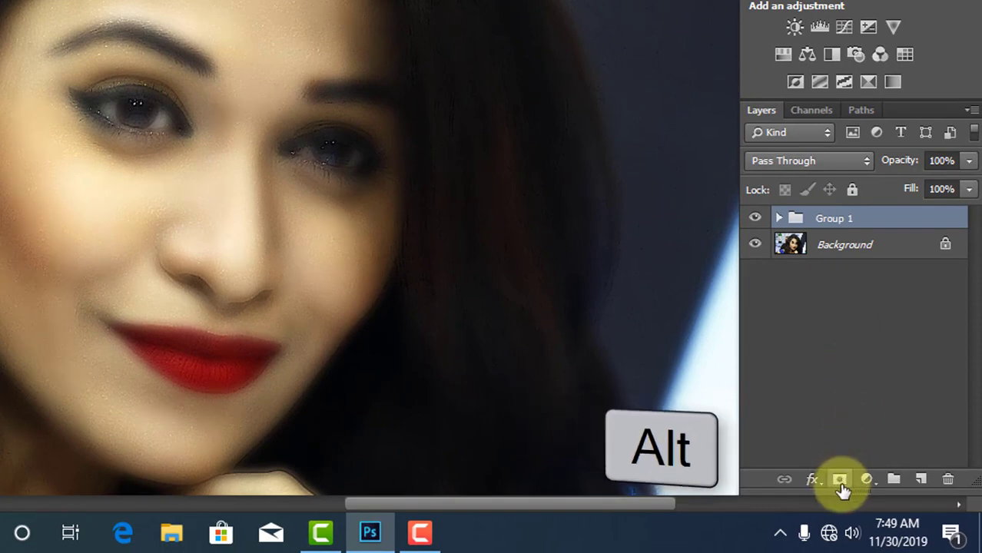
left_click(839, 480, "alt")
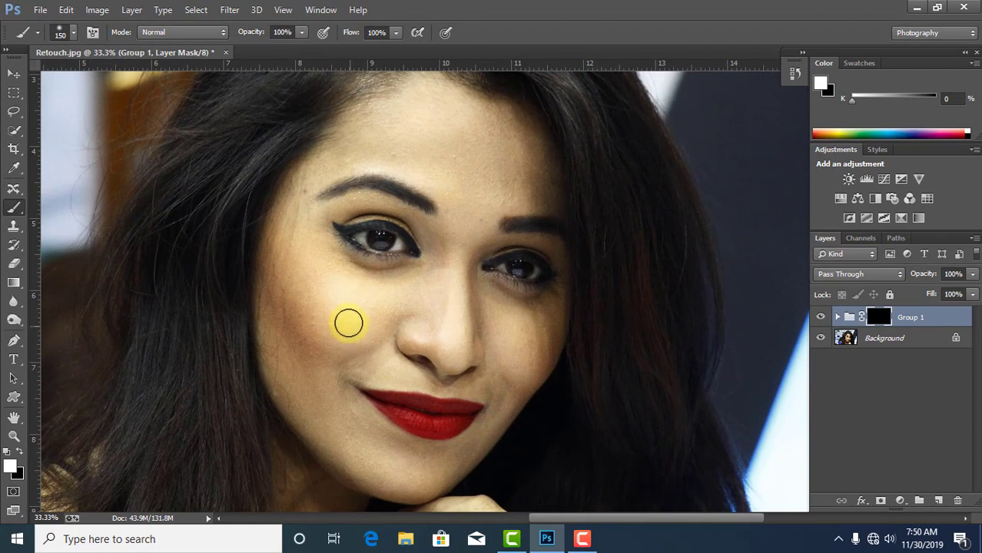
Paint white on Group 1's mask over cheek, chin and under-eye skin, with brush sizes 125-250.
key("bracketleft")
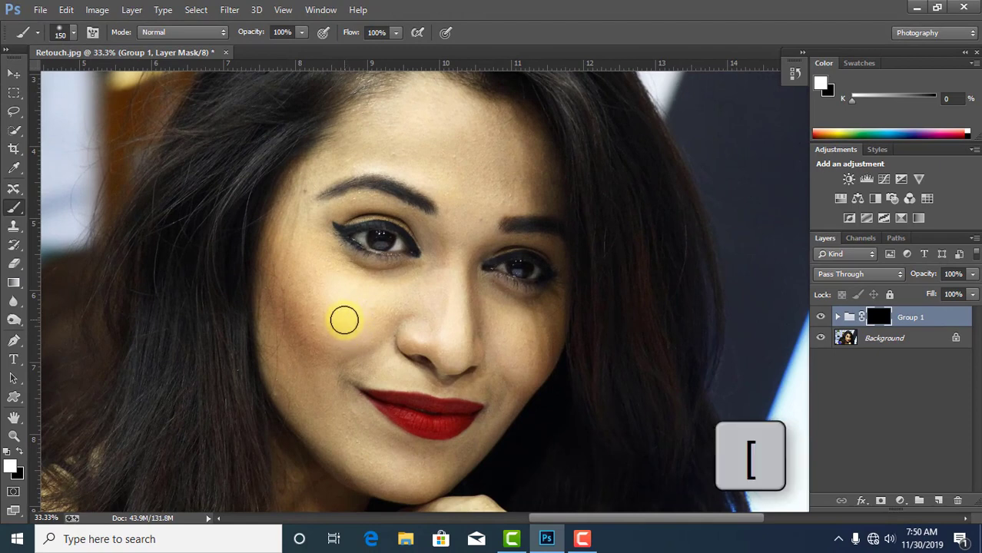
key("bracketright")
key("bracketright")
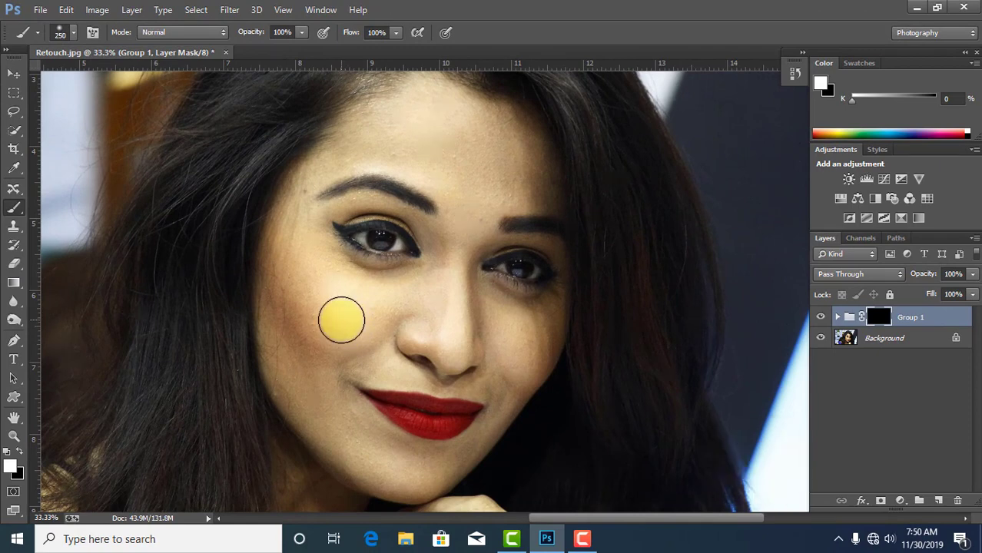
key("bracketright")
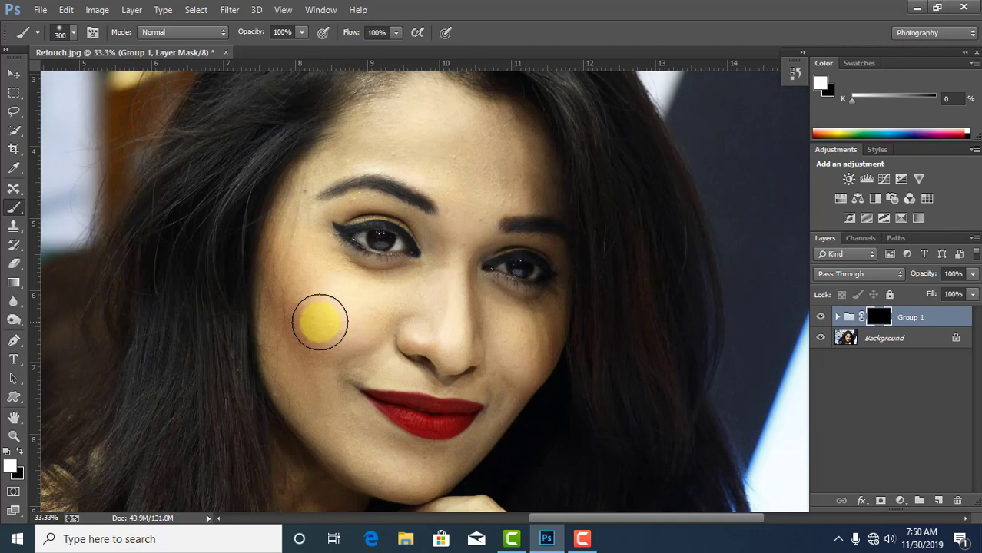
key("bracketleft")
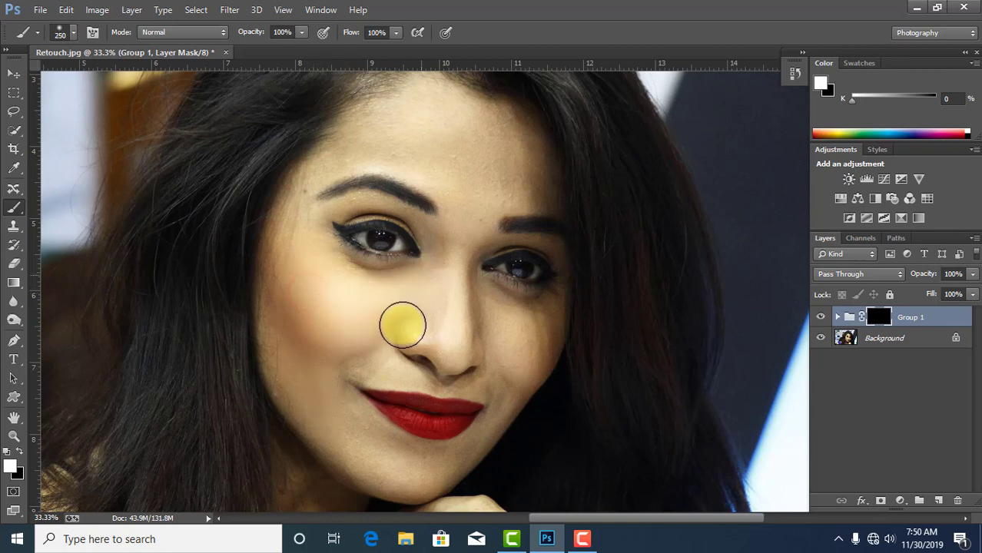
mouse_move(403, 326)
left_mouse_down()
mouse_move(319, 377)
mouse_move(417, 454)
mouse_move(320, 427)
mouse_move(284, 259)
mouse_move(405, 270)
left_mouse_up()
key("bracketleft")
key("bracketleft")
key("bracketleft")
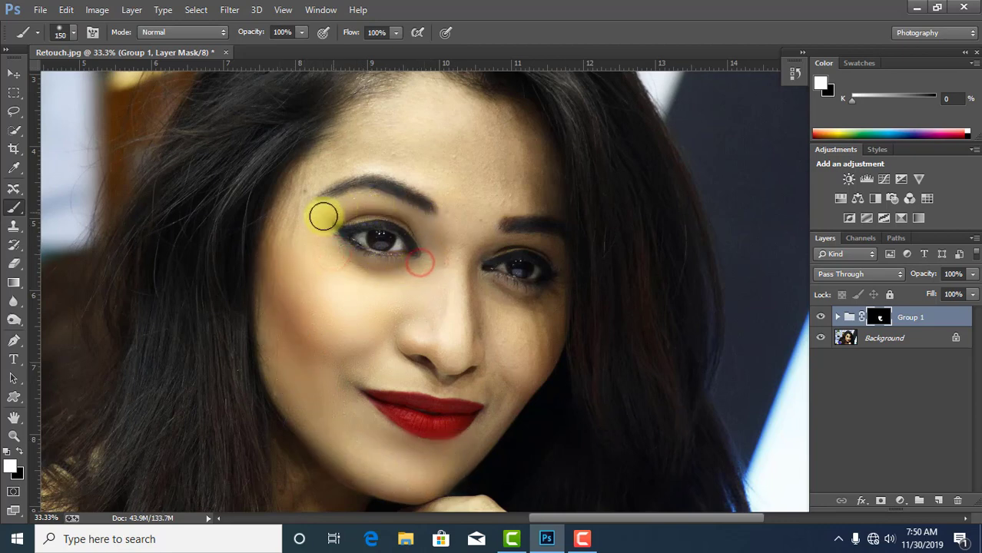
key("bracketright")
key("bracketright")
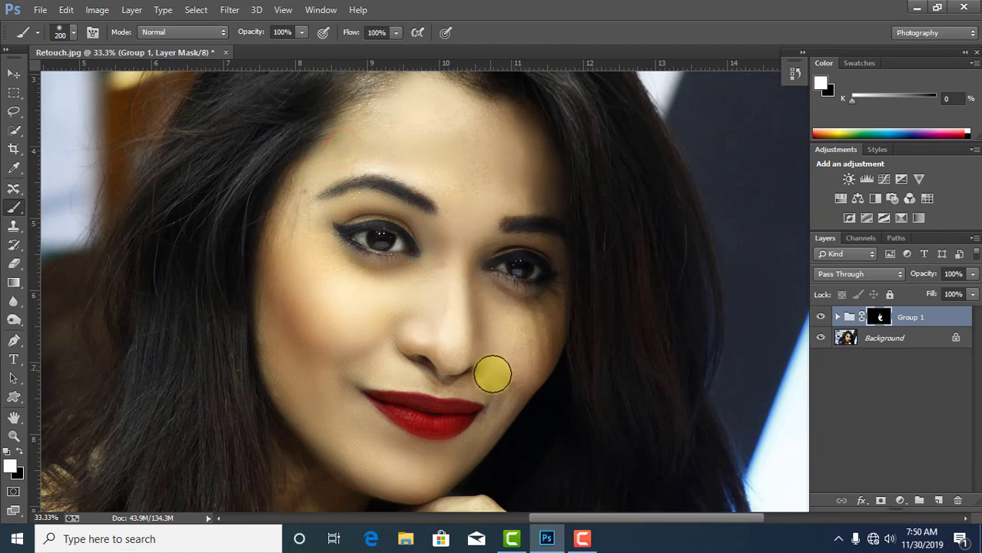
key("bracketleft")
key("bracketleft")
key("bracketleft")
key("bracketright")
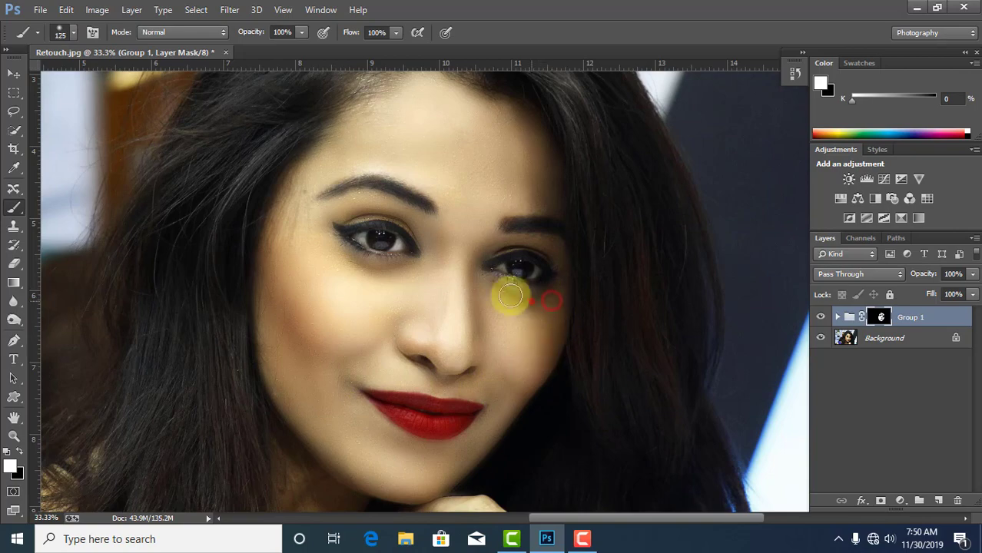
left_click(373, 275)
left_click(339, 434)
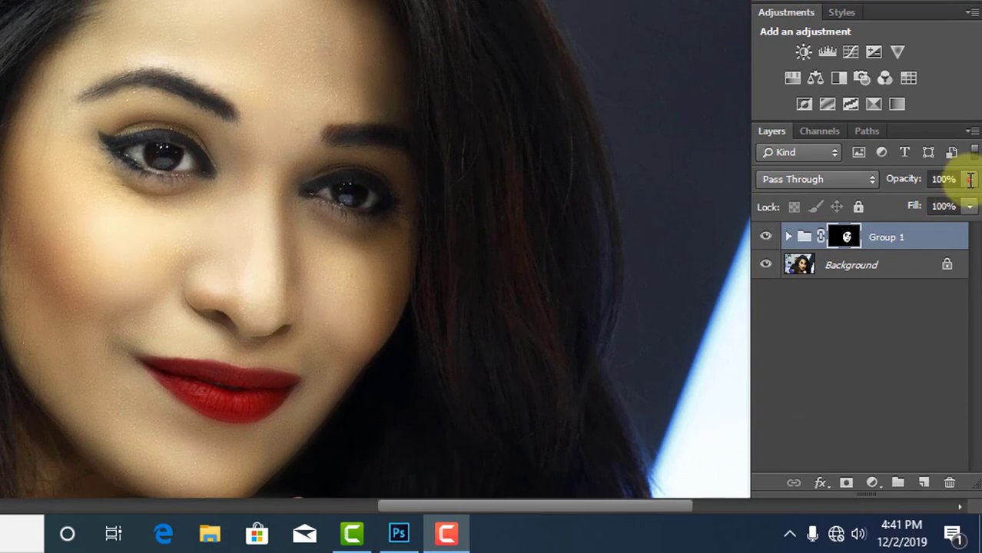
Drag Group 1's opacity slider down to about 65%.
left_click(970, 179)
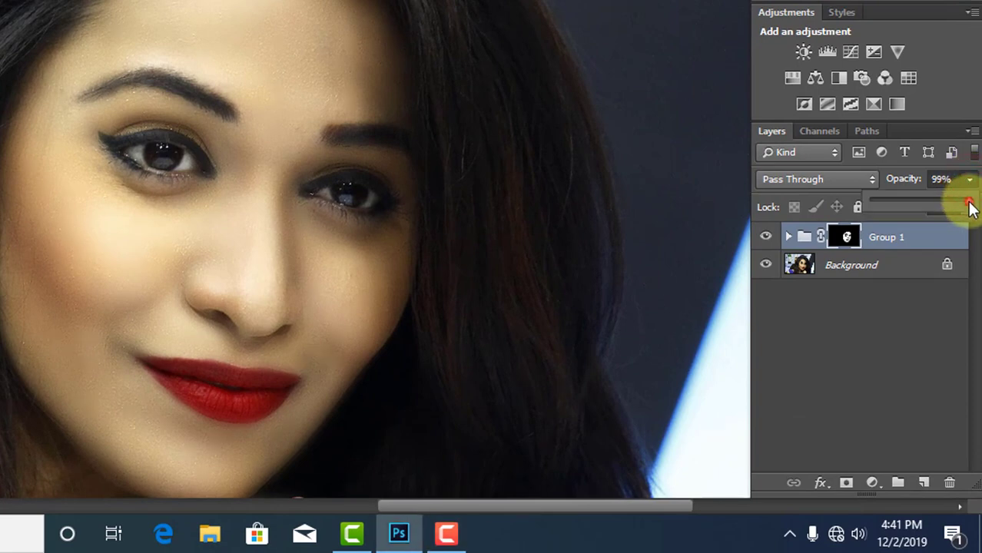
left_click_drag(971, 206, 956, 206)
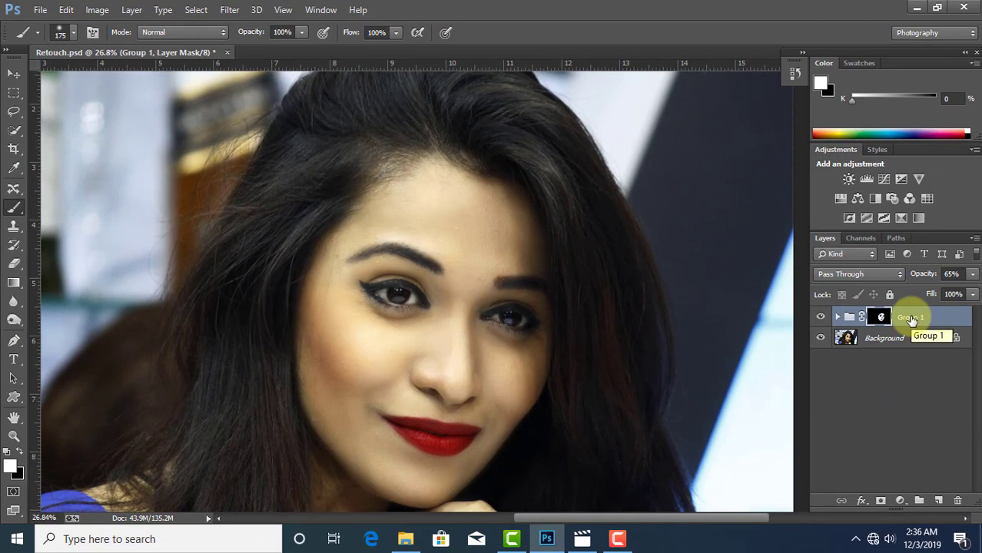
left_click(822, 317)
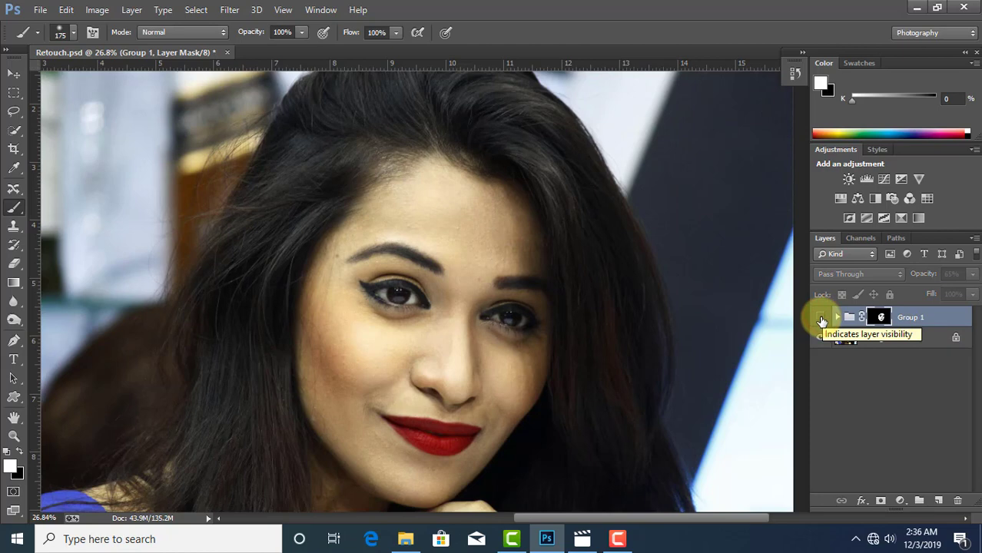
left_click(822, 318)
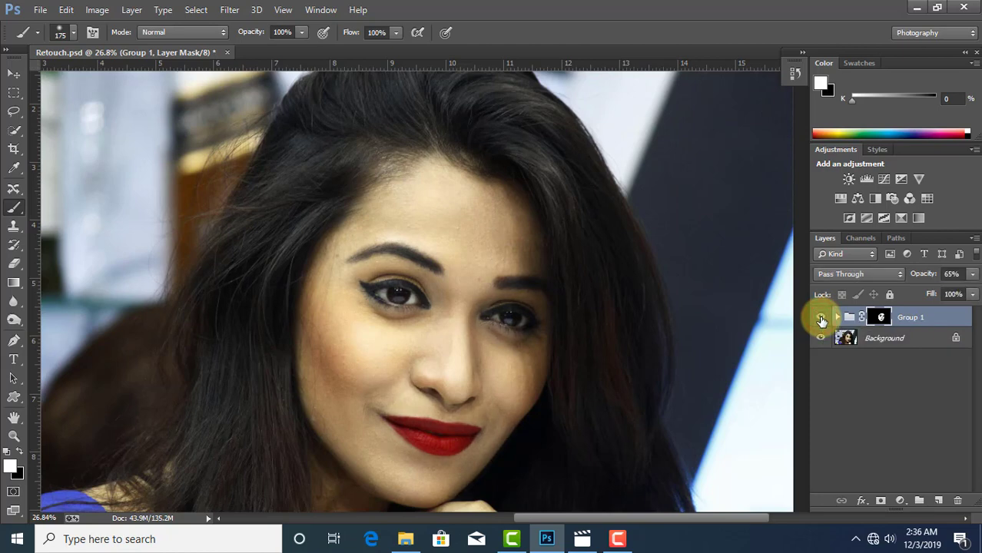
left_click(821, 318)
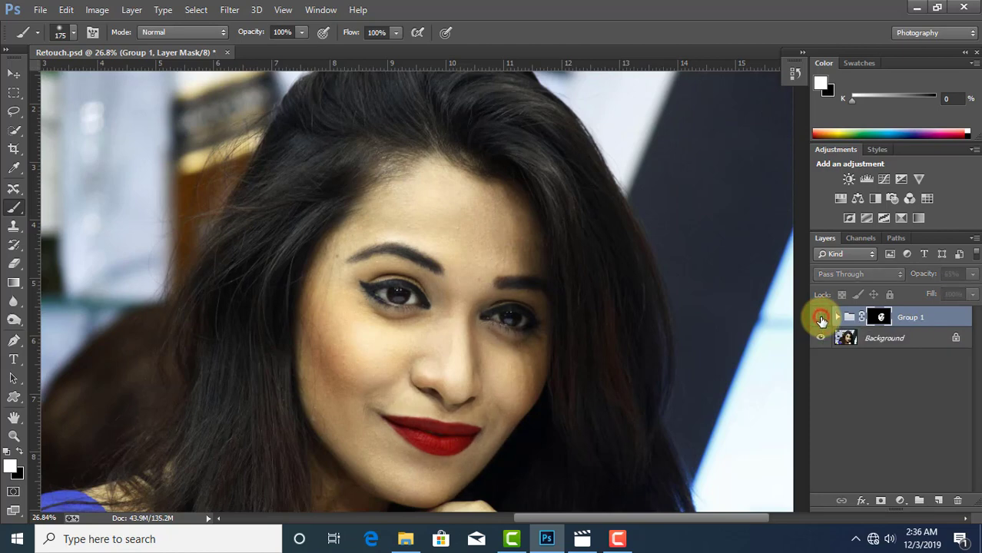
left_click(821, 318)
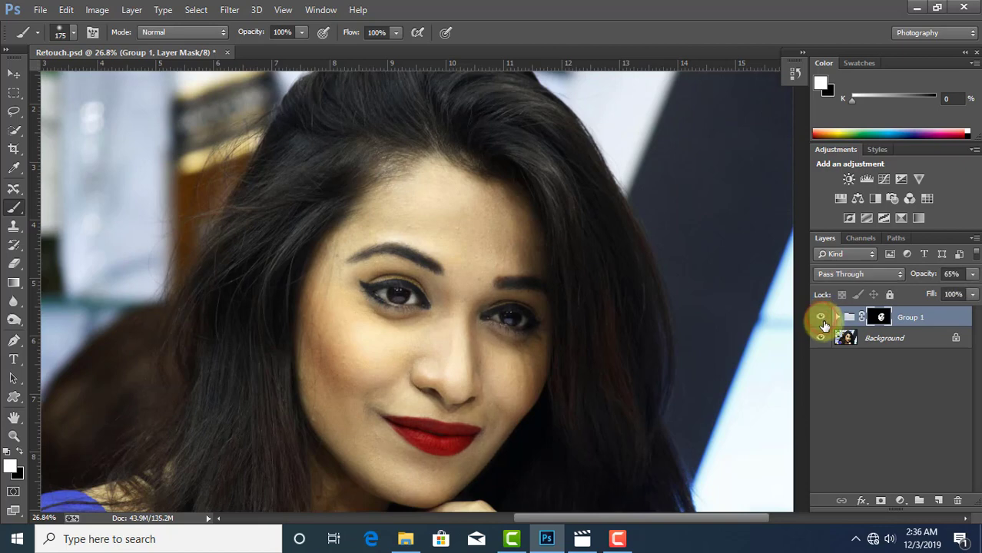